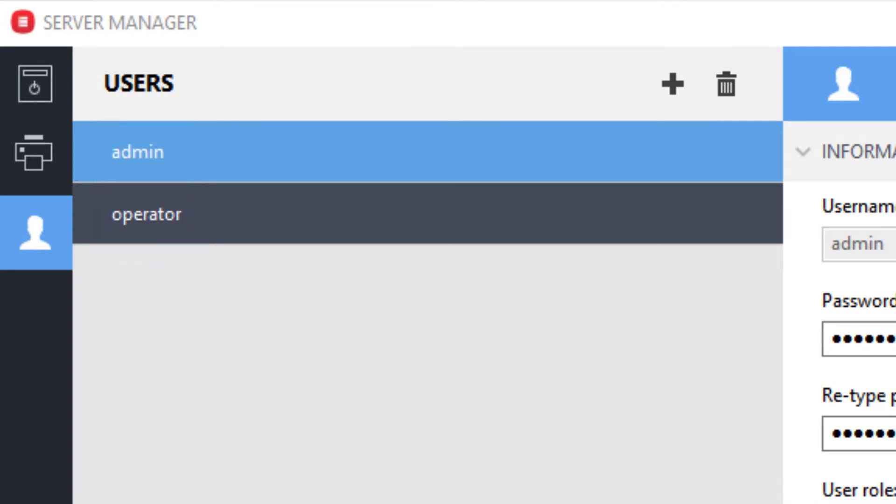
Step: Review the account details of the existing operator and admin users
click(380, 213)
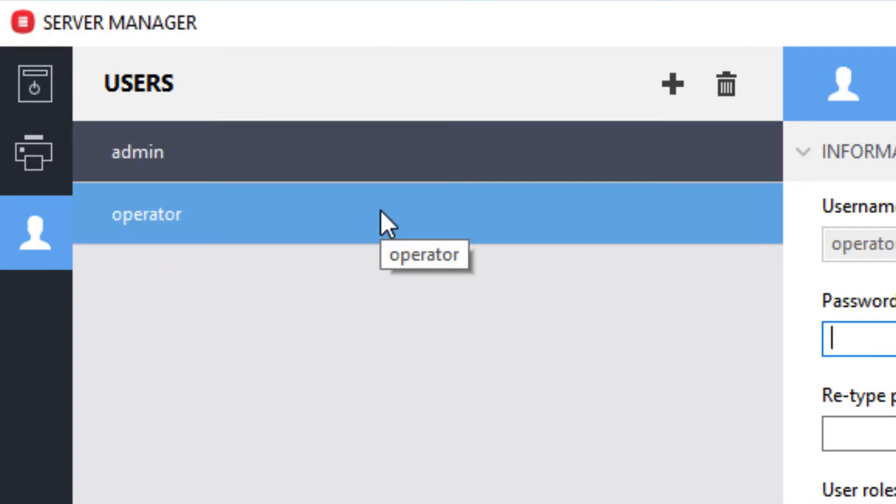
click(345, 140)
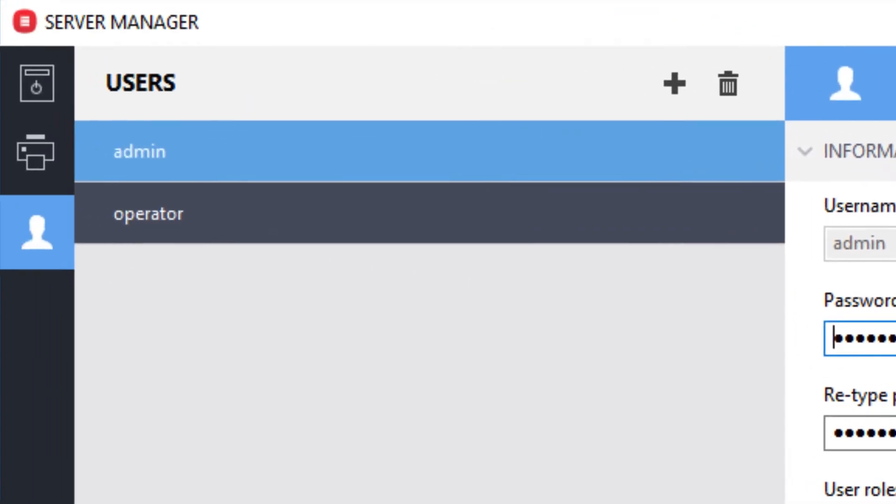
click(418, 219)
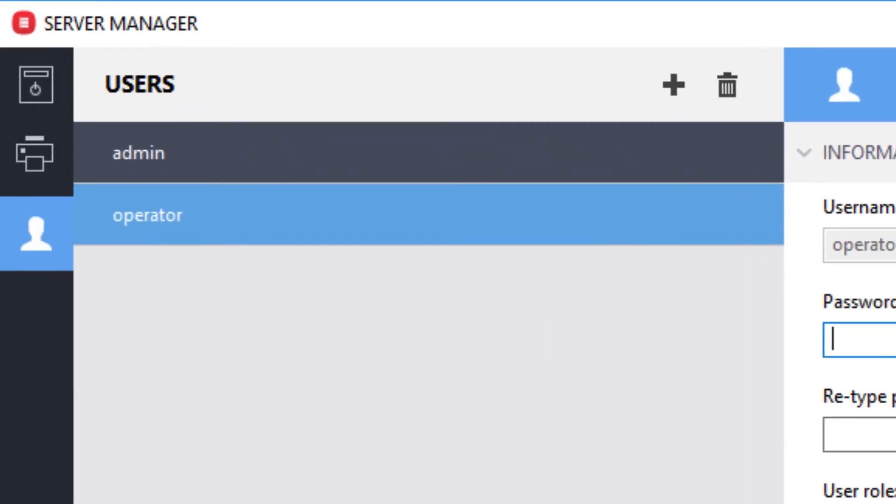
Step: Add a new user account and switch its role to Administrator and back to User
click(685, 81)
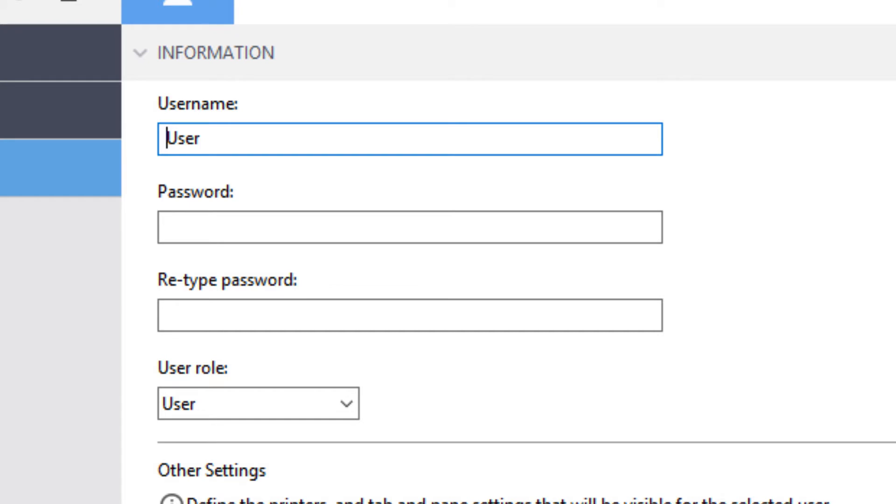
click(343, 404)
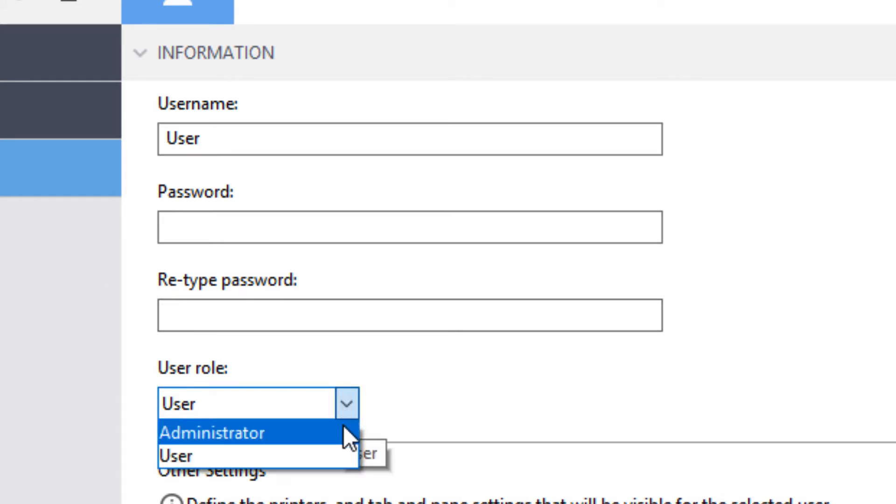
click(344, 433)
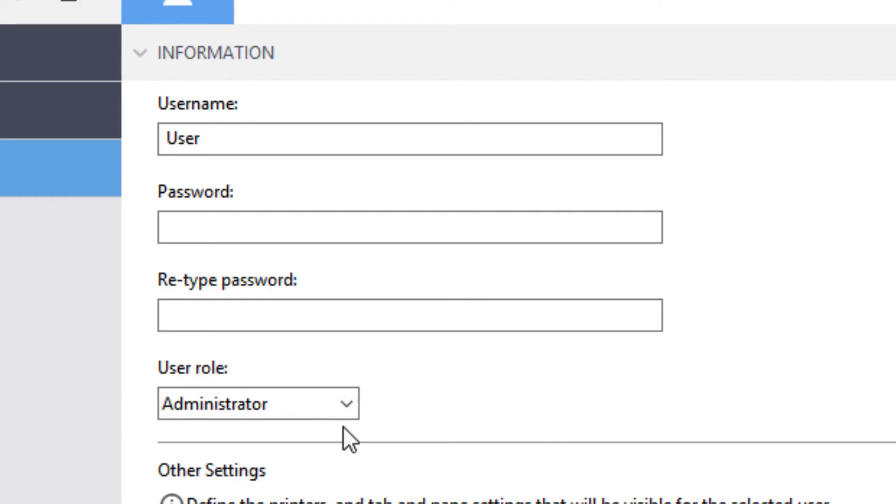
click(345, 406)
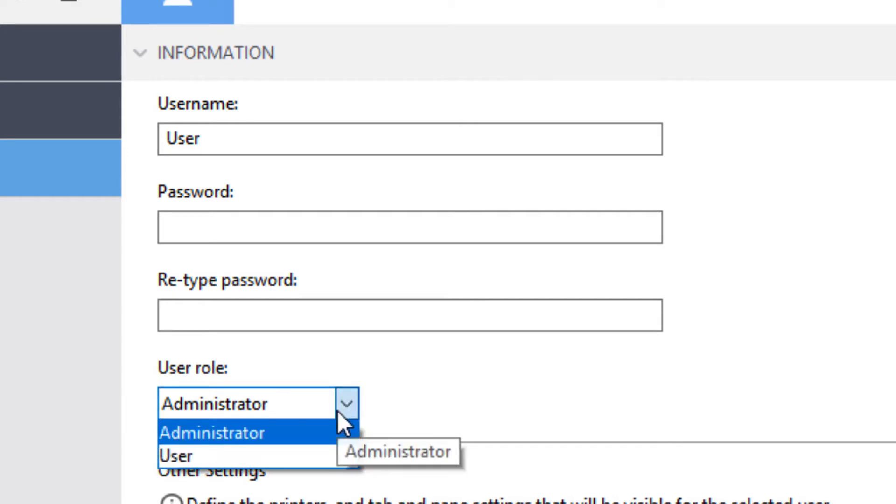
click(334, 458)
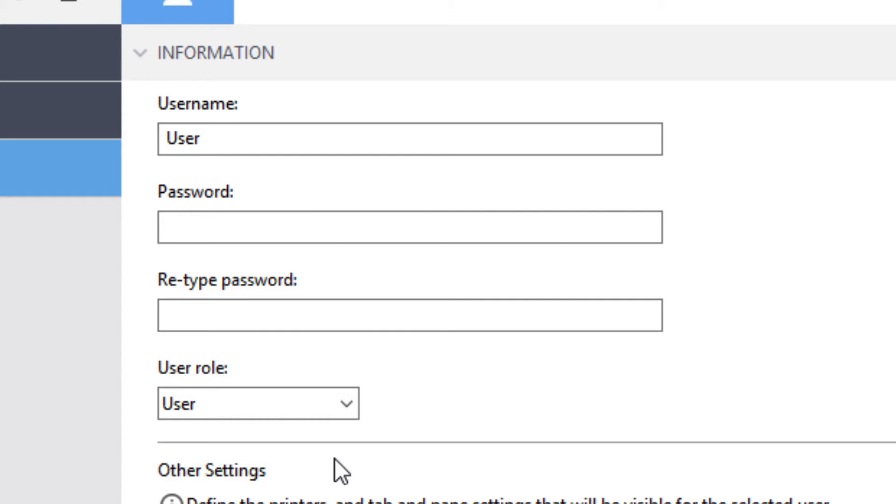
Step: Replace the new account's default username with the person's first name
drag(205, 139, 112, 113)
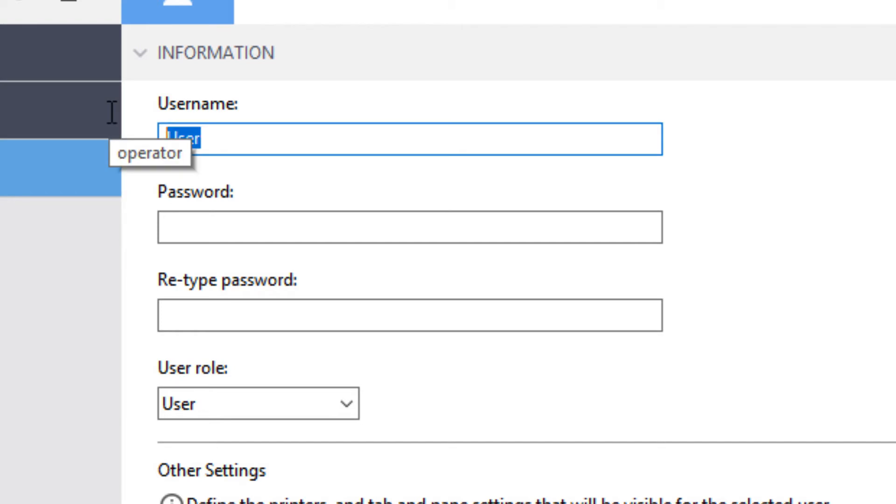
text(Tom)
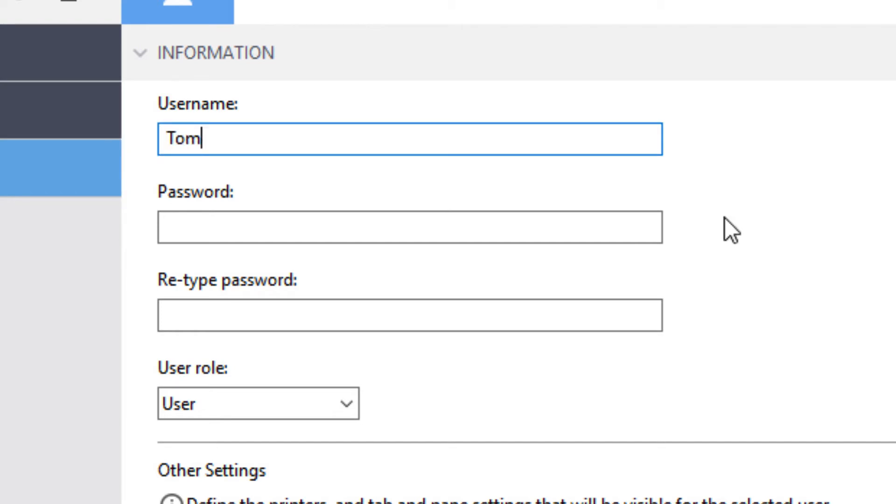
key(Tab)
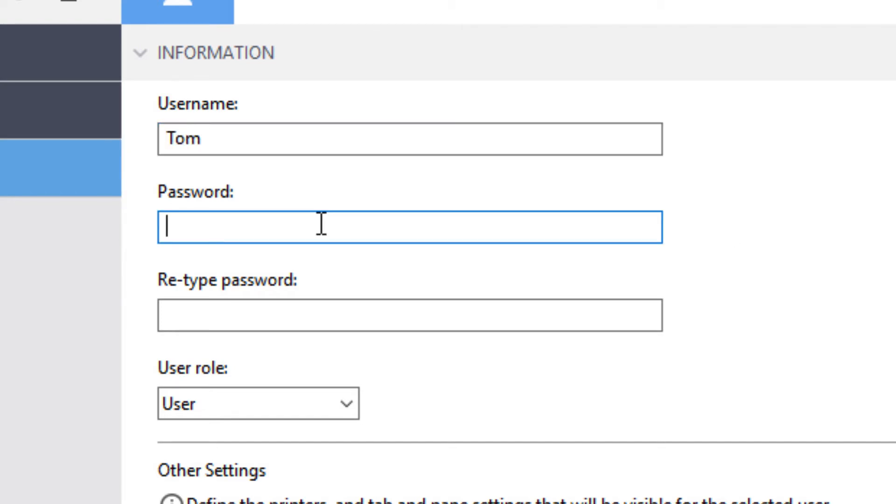
Step: Enter the new user's account password, repeat it for confirmation, and select User as the role
text(••••••)
click(298, 312)
text(•••••)
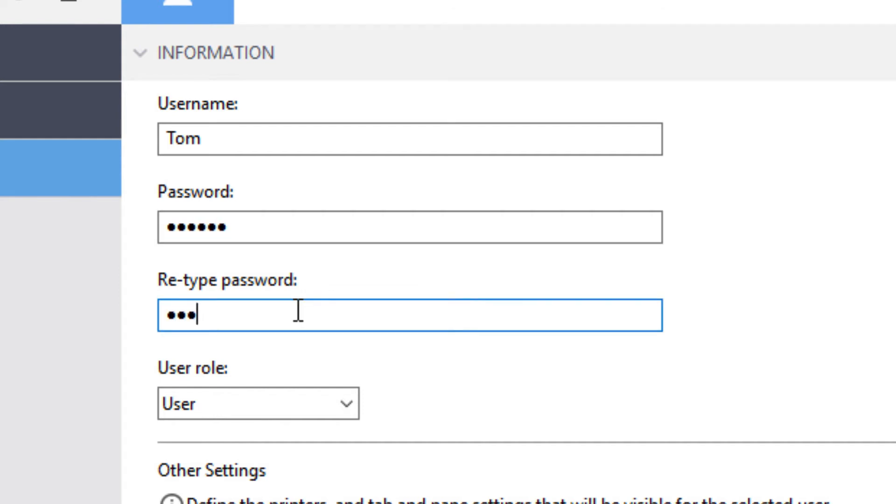
text(•)
click(346, 402)
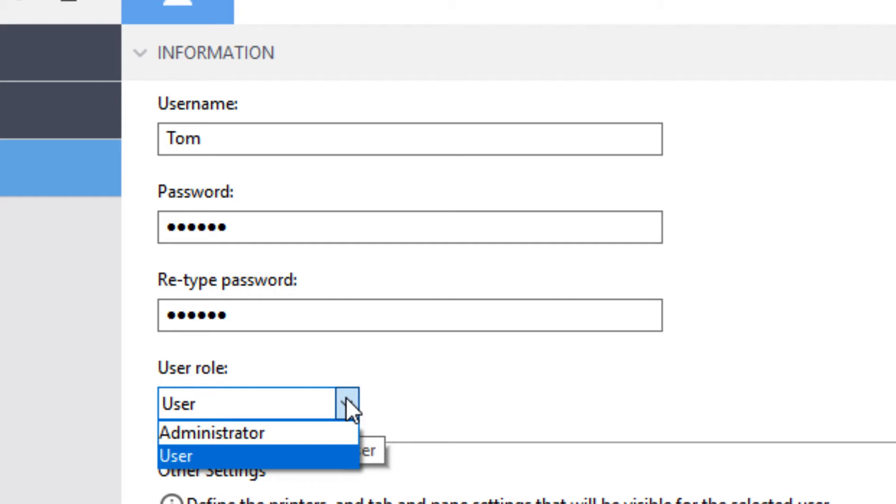
click(321, 457)
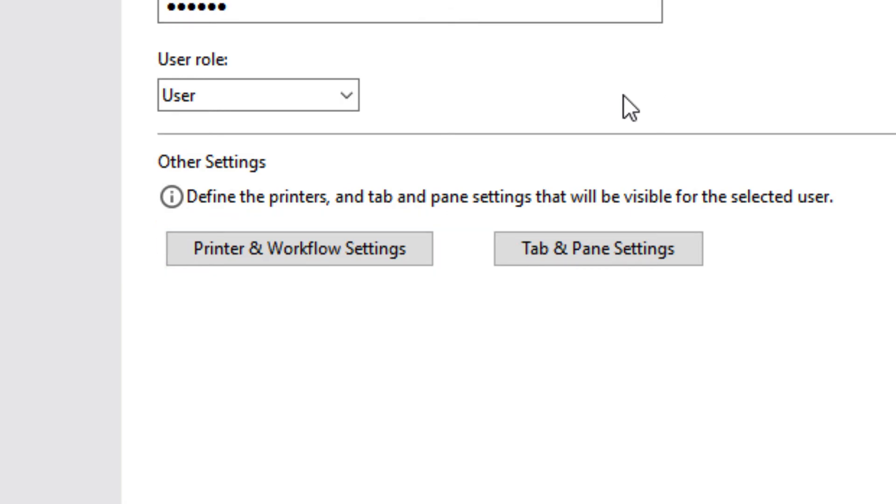
Step: In the new user's printer and workflow settings, remove access to the Backlit and iCut workflows of the VUTEk LX3 Pro
click(388, 249)
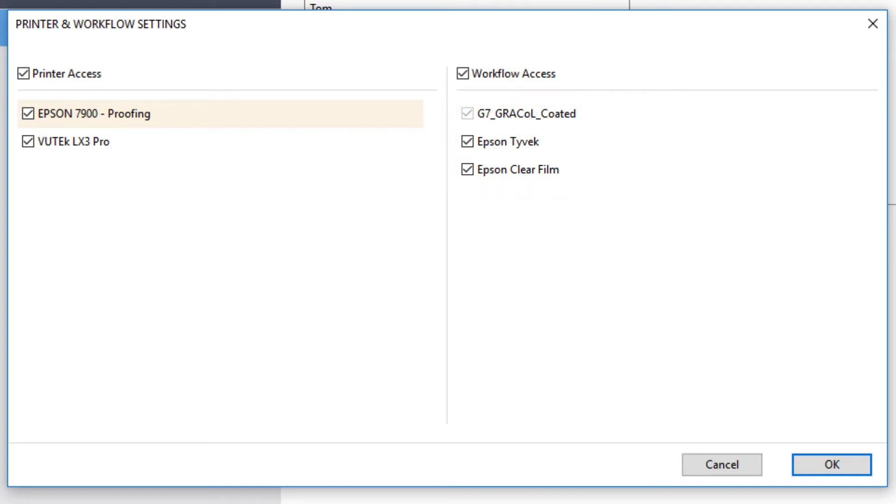
click(85, 147)
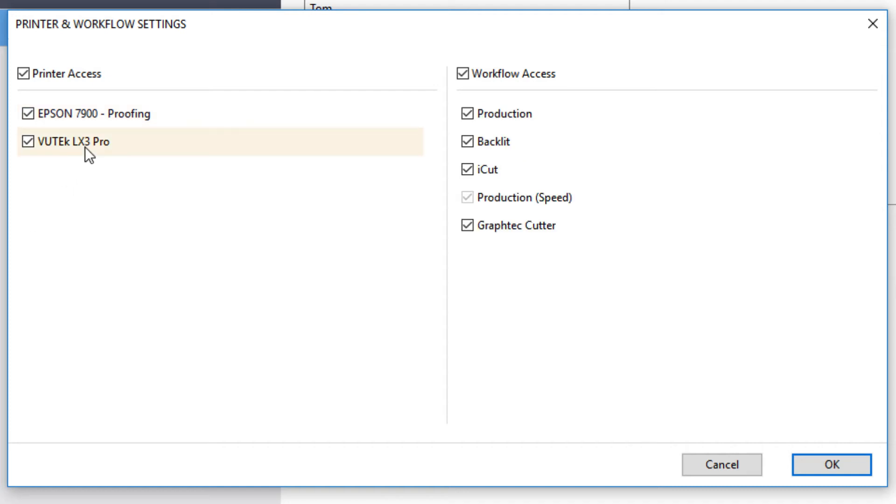
click(466, 140)
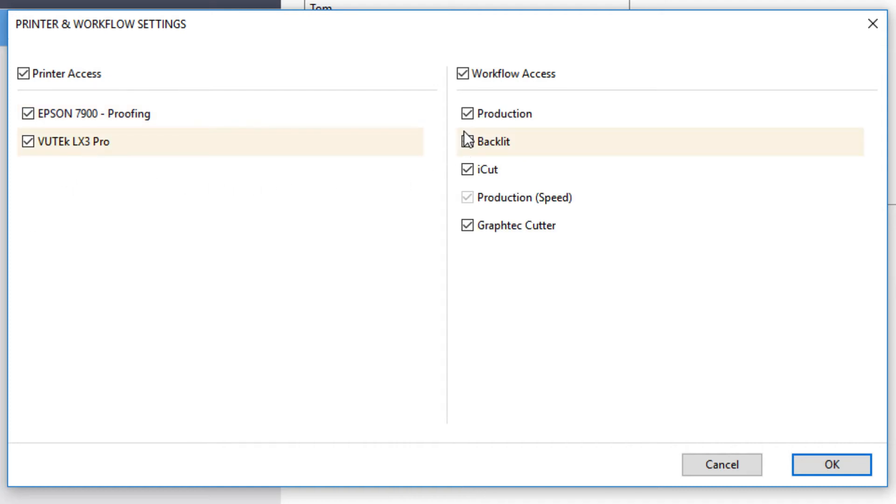
click(466, 143)
click(467, 170)
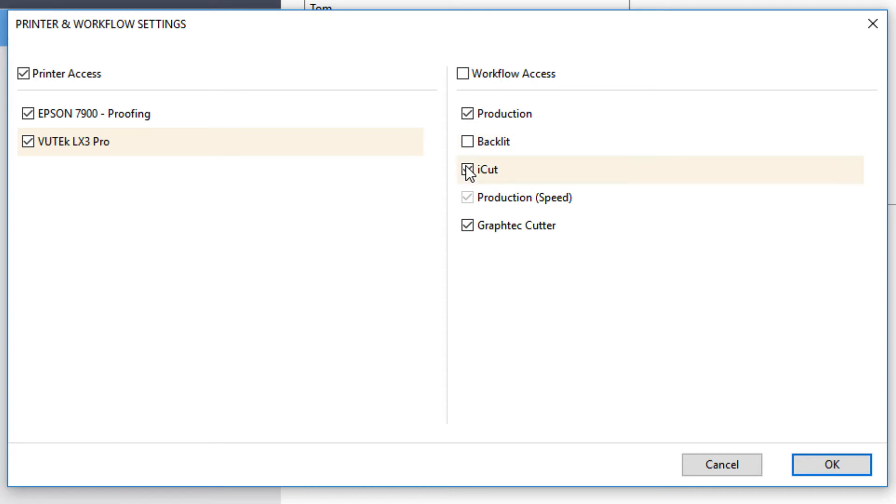
click(814, 468)
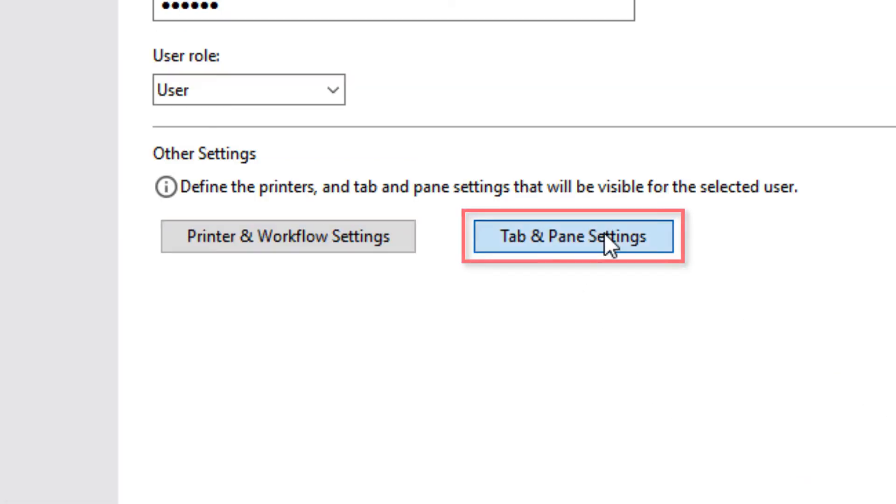
Step: Open the tab and pane settings for the new user
click(603, 233)
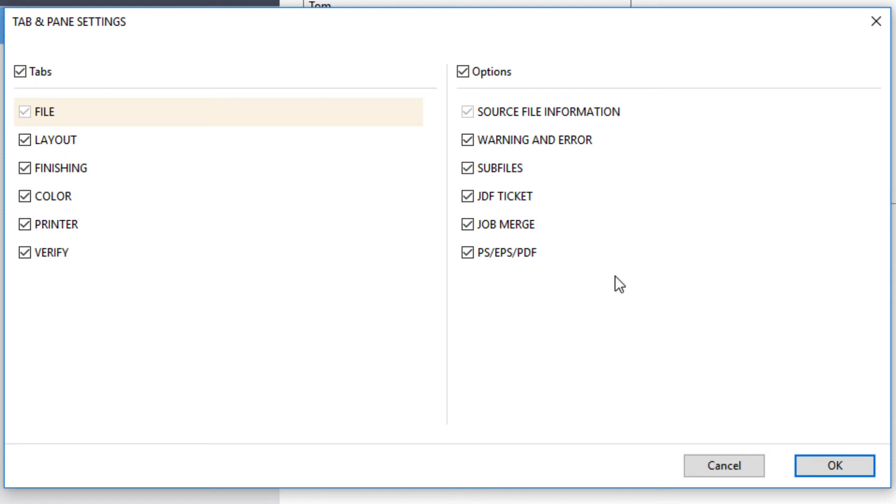
click(24, 199)
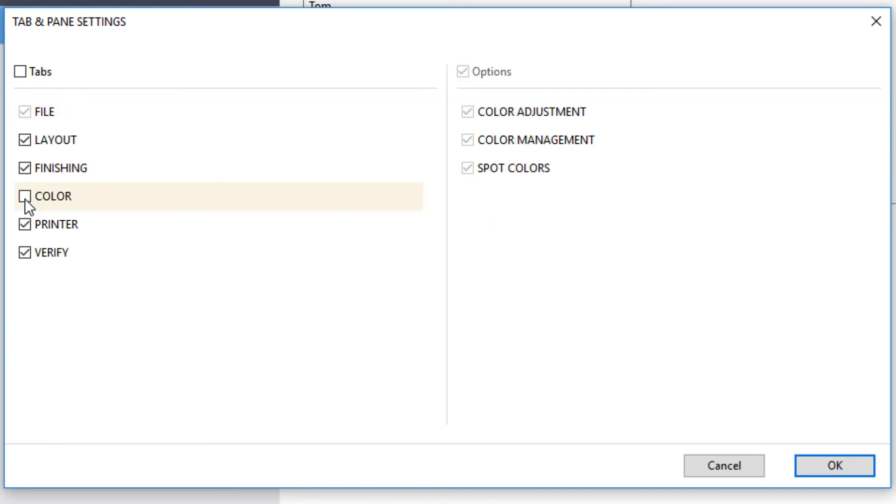
click(26, 251)
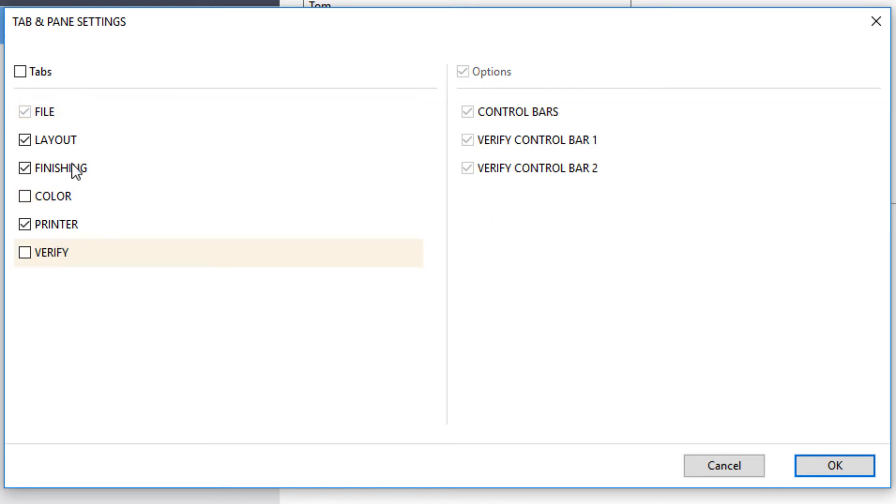
click(94, 172)
click(467, 142)
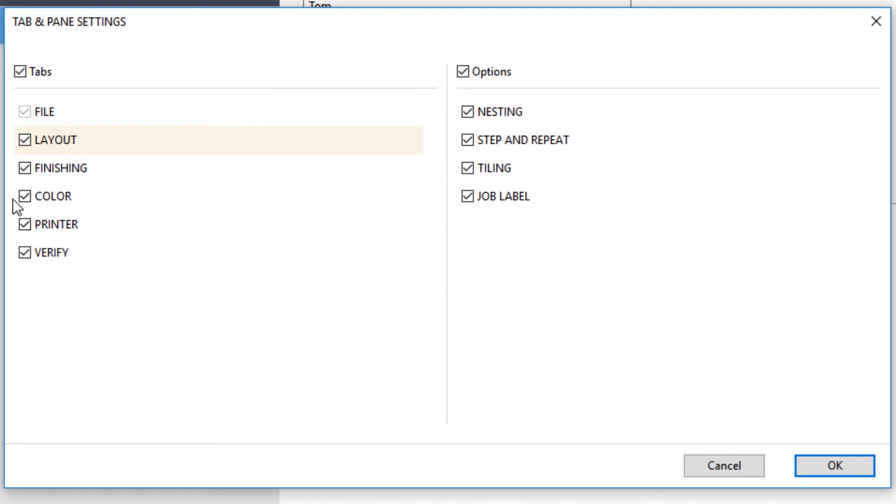
Step: Hide the FINISHING, COLOR and VERIFY tabs for the new user
click(22, 178)
click(25, 169)
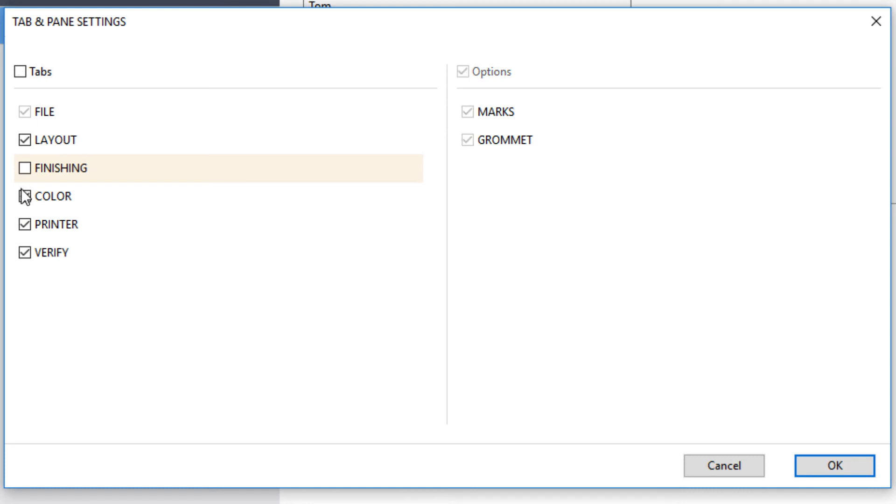
click(24, 195)
click(25, 196)
click(23, 252)
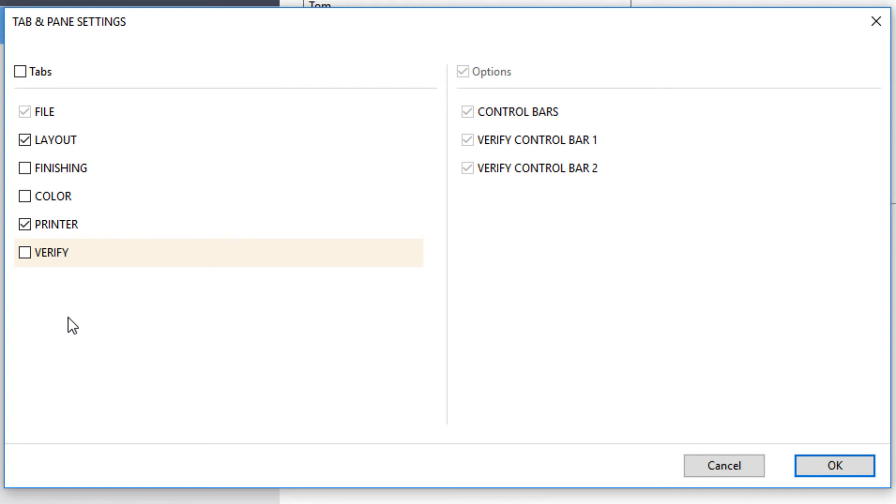
Step: Turn off the TILING and JOB LABEL panes of the LAYOUT tab for the new user
click(59, 142)
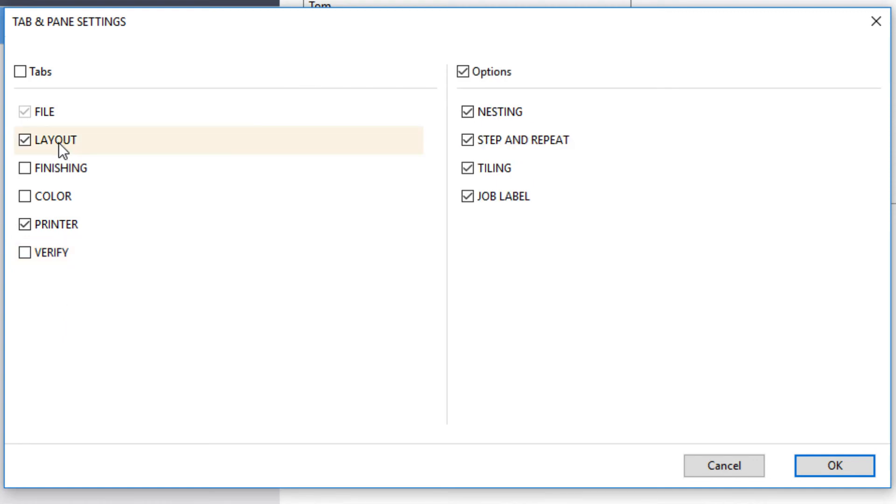
click(465, 169)
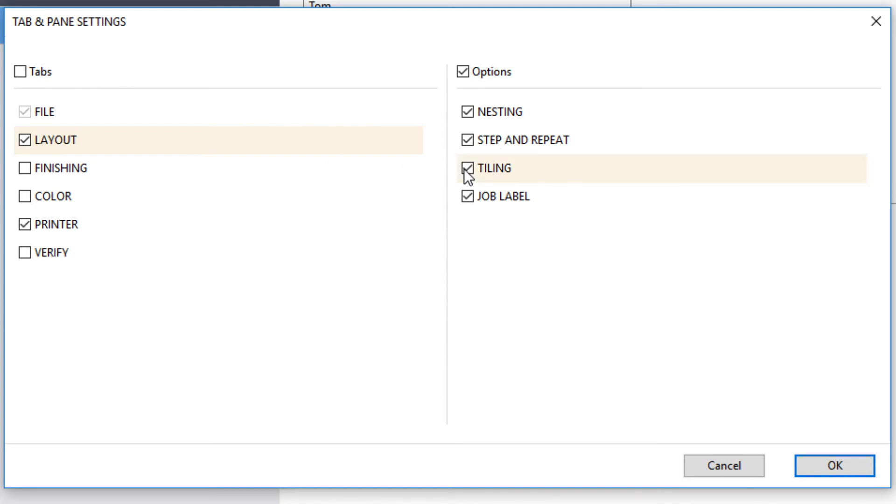
click(466, 195)
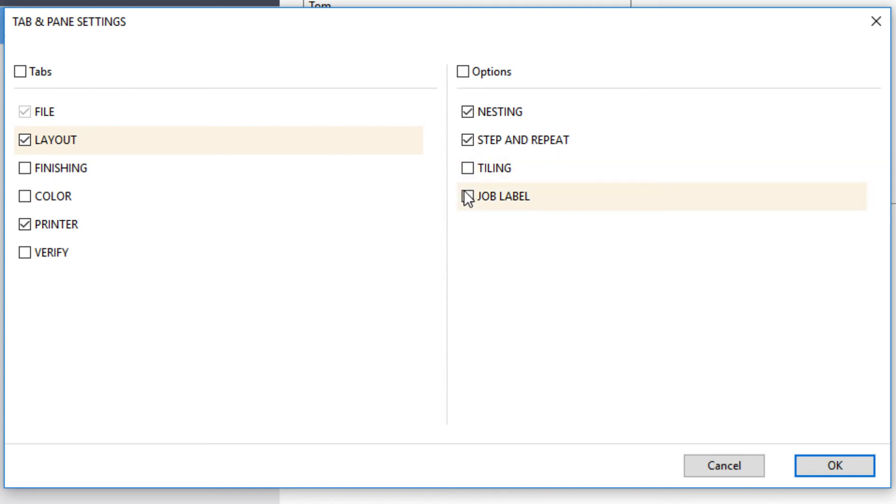
Step: Turn off MEDIA CORRECTION, MEDIA CONFIGURATION, FILE OUTPUT and SPECIAL PRINTER SETTINGS for the PRINTER tab, and apply the tab and pane settings
click(64, 228)
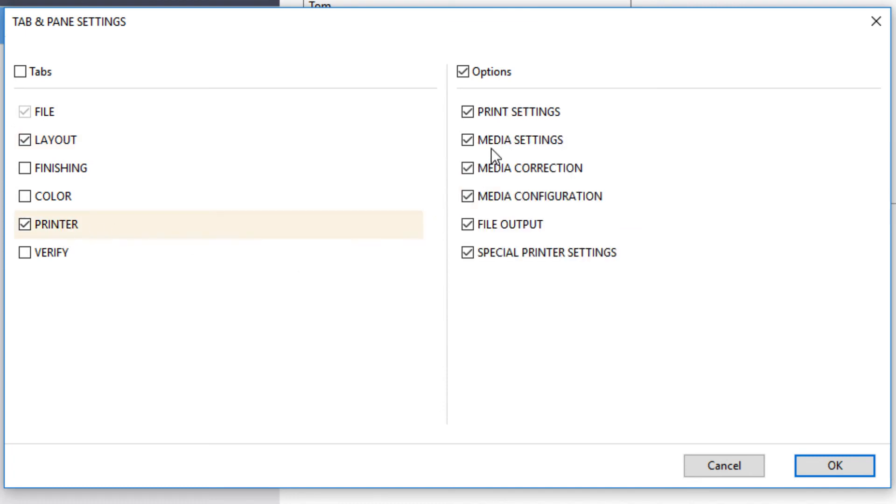
click(463, 166)
click(468, 195)
click(469, 223)
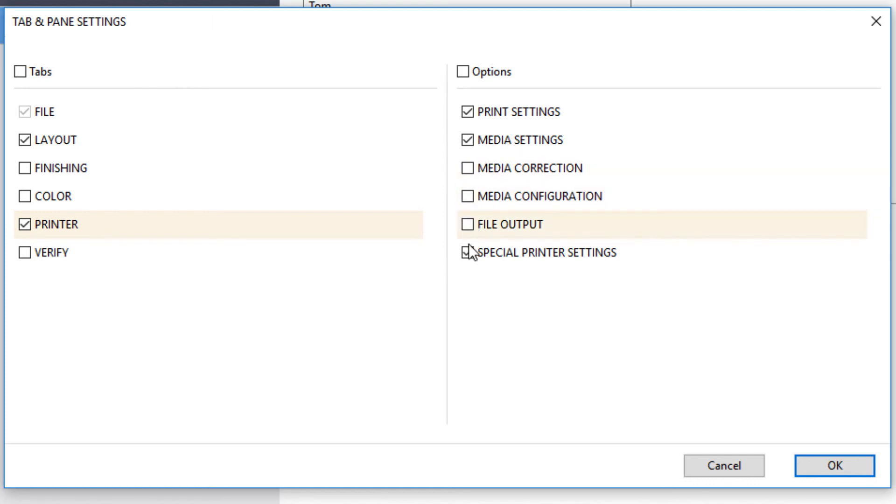
click(468, 250)
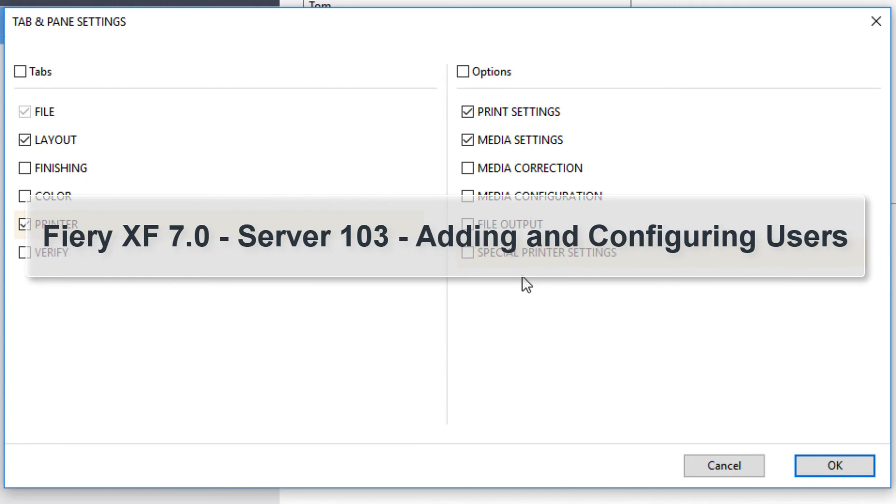
click(801, 465)
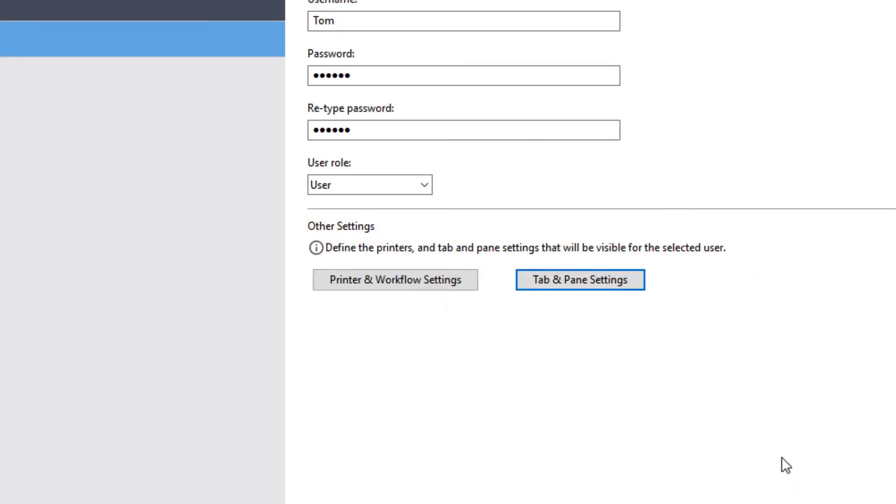